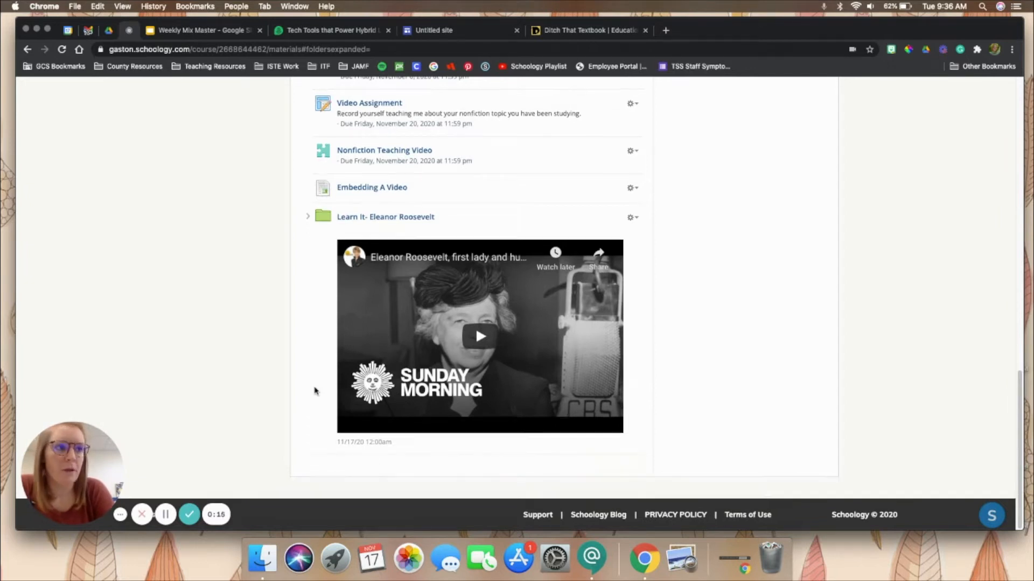
# Start a new red folder in the ELA course materials and title it "Inline Folder"
pyautogui.scroll(15, 316, 390)
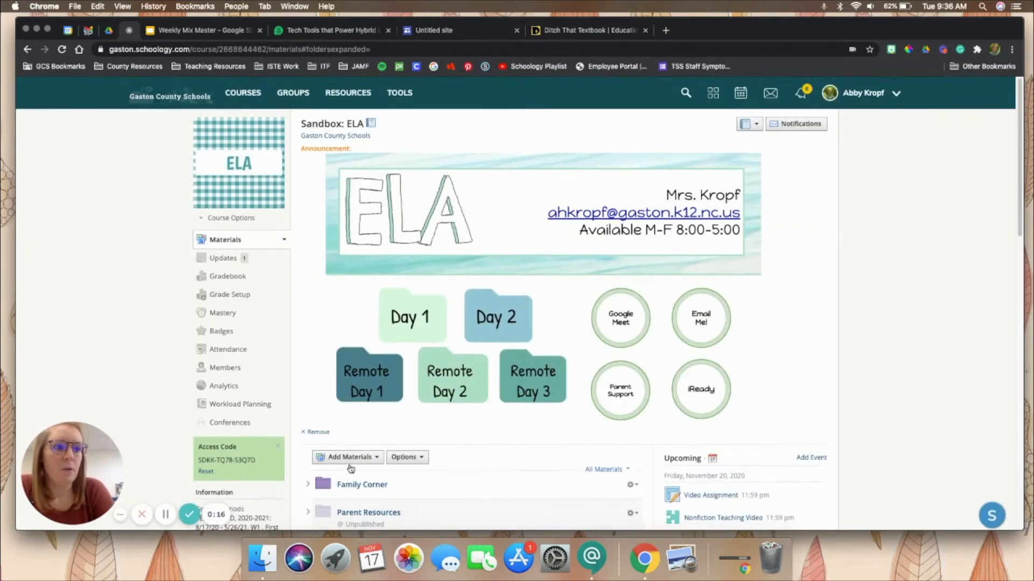
pyautogui.click(376, 458)
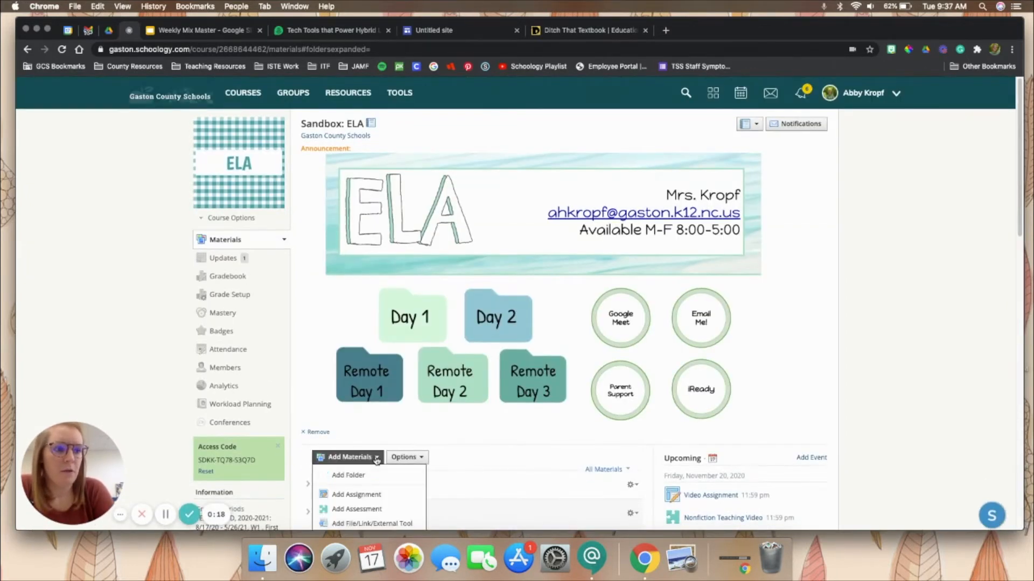
pyautogui.click(343, 476)
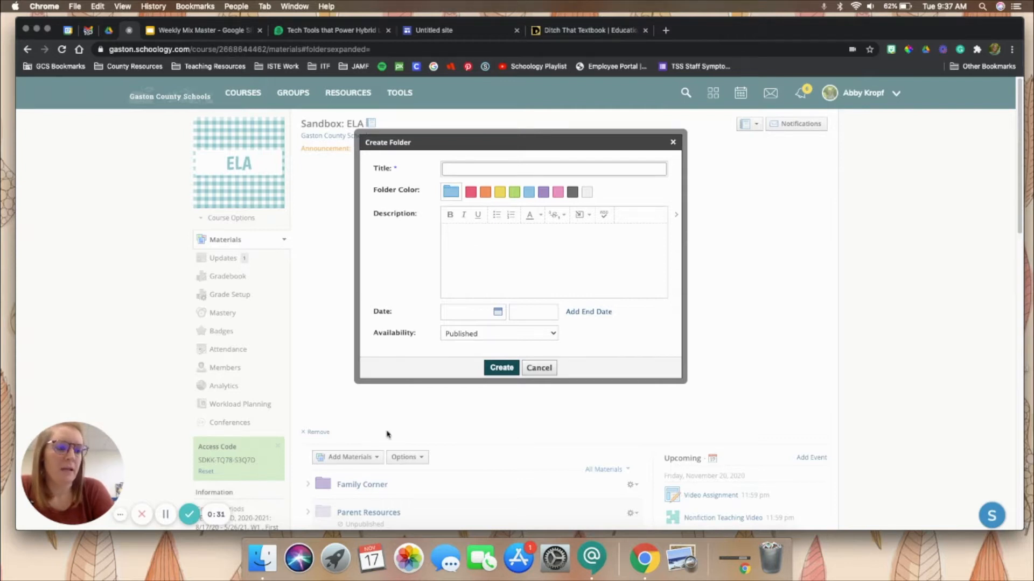
pyautogui.click(565, 232)
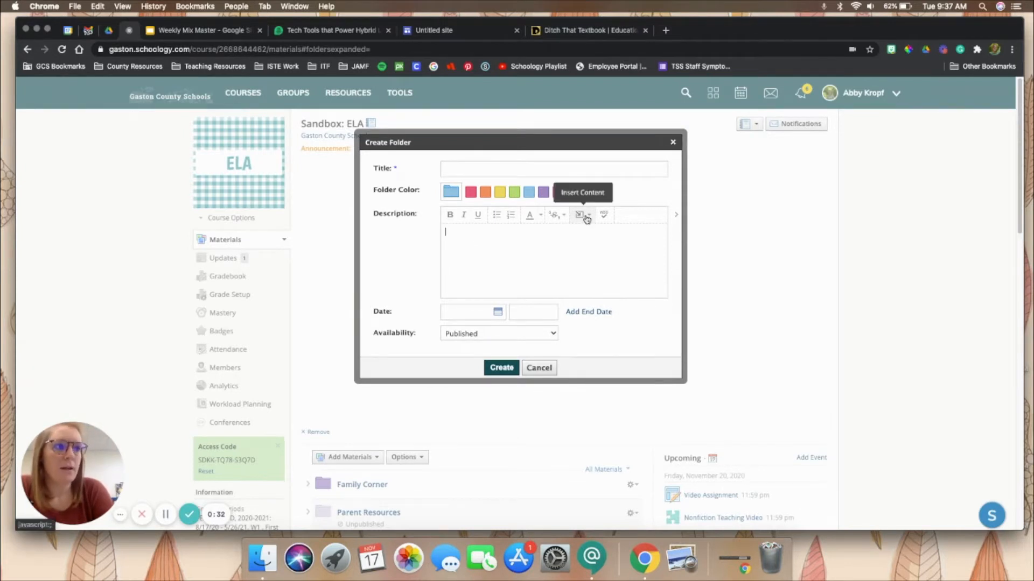
pyautogui.click(586, 216)
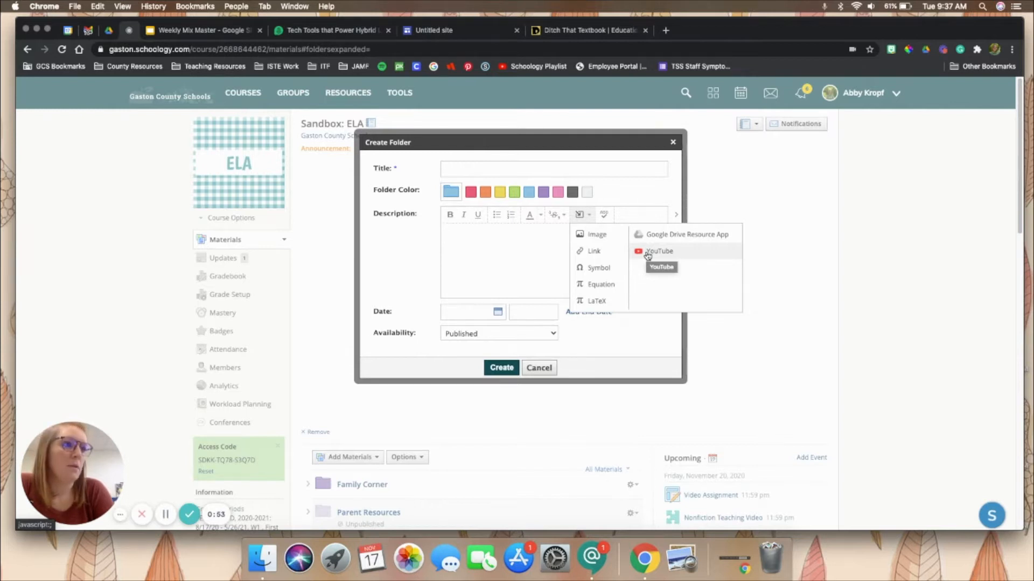
pyautogui.click(501, 242)
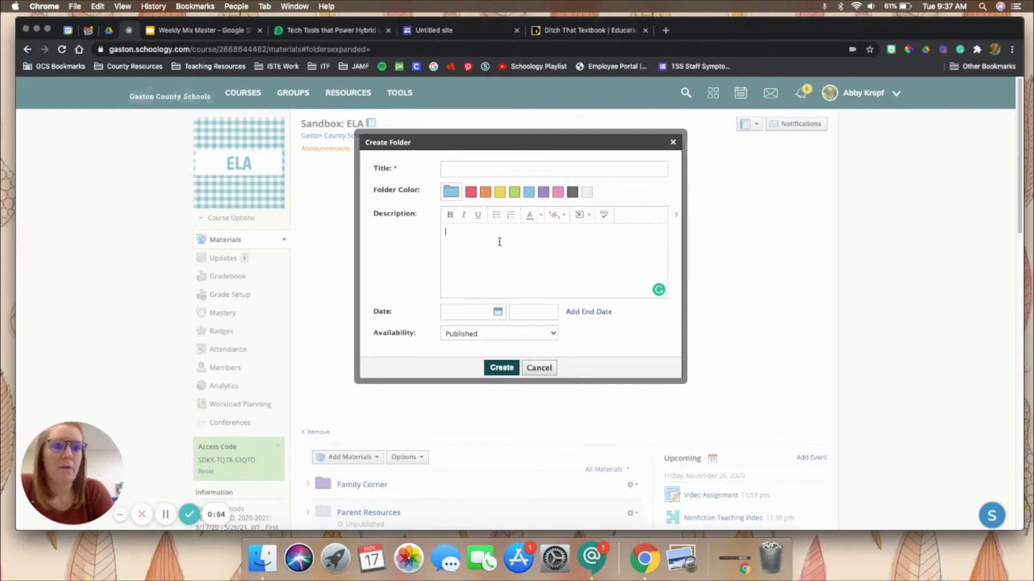
pyautogui.click(462, 170)
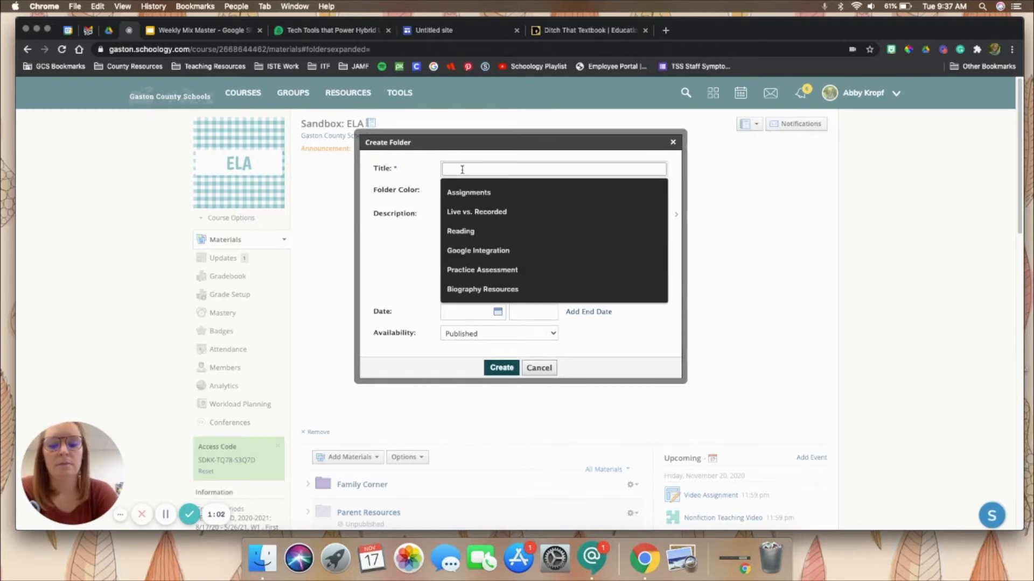
pyautogui.write('Inline')
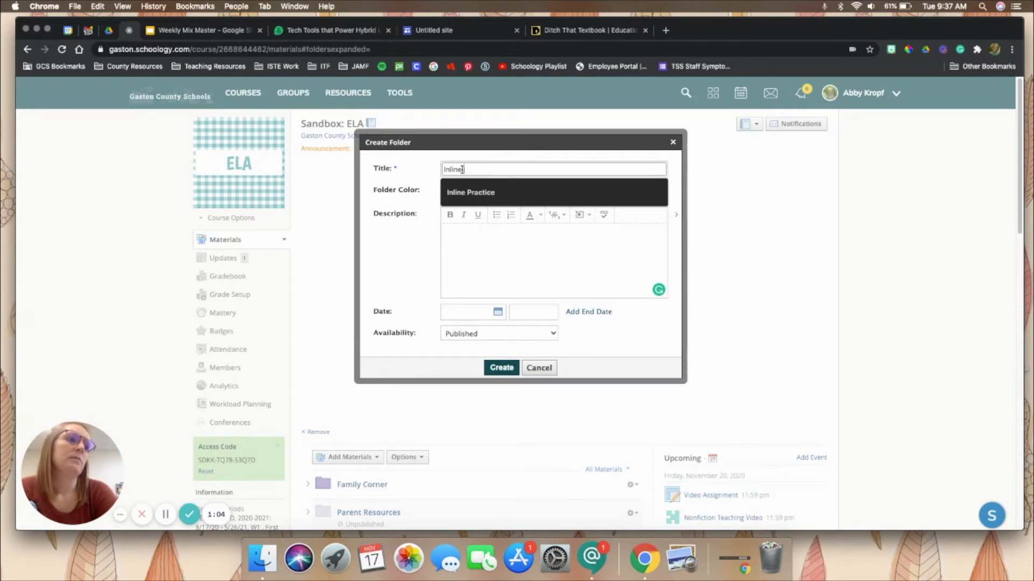
pyautogui.write(' Folder')
# Search YouTube for "teddy roosevelt" from the content insertion options of the folder's description
pyautogui.click(480, 245)
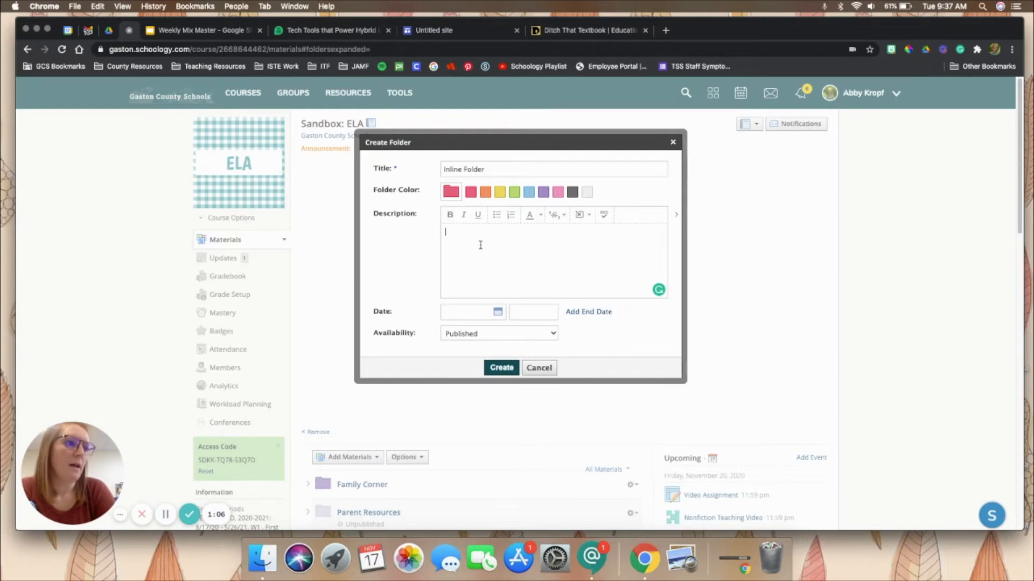
pyautogui.click(587, 215)
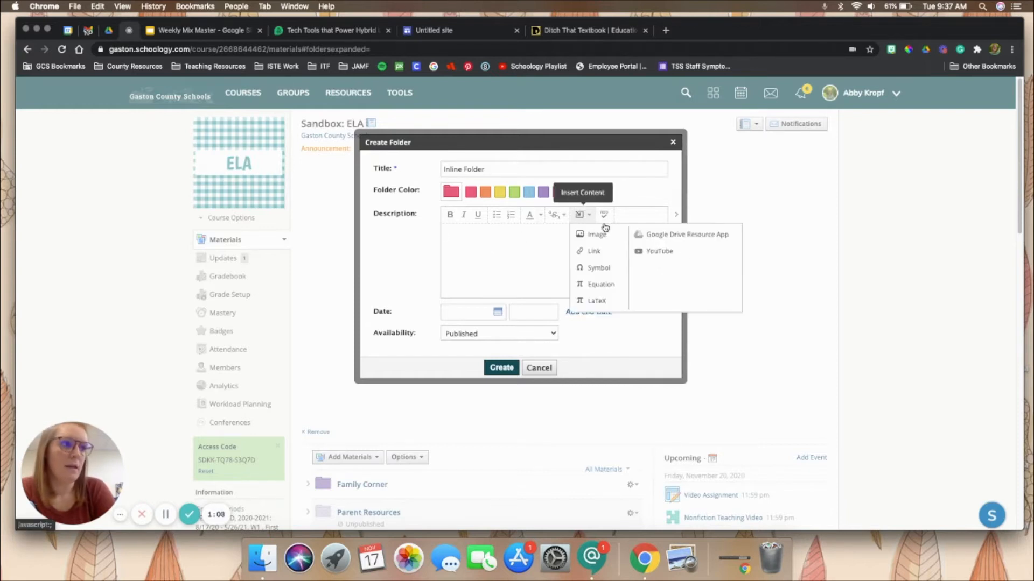
pyautogui.click(648, 251)
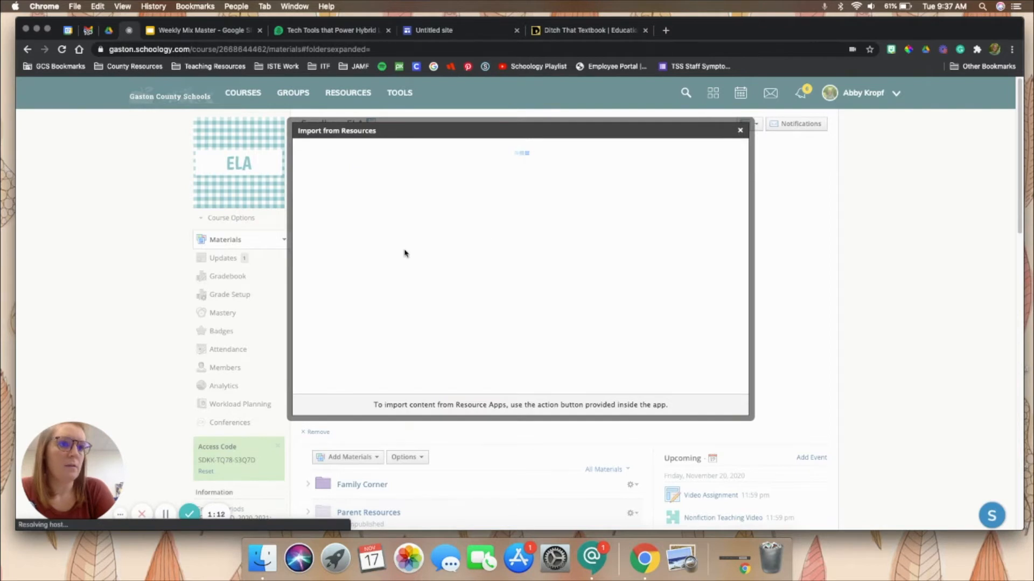
pyautogui.click(367, 179)
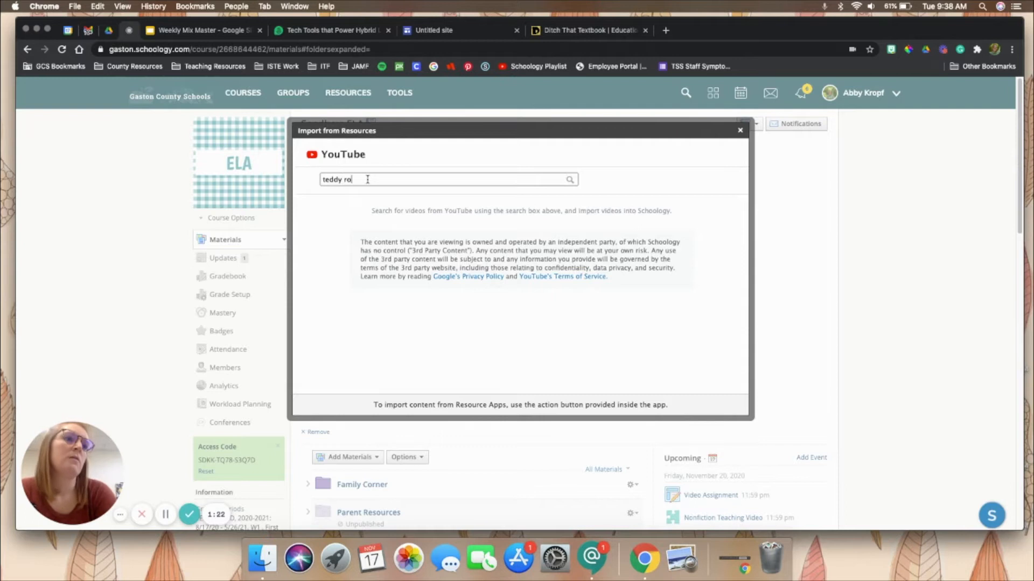
pyautogui.press('Return')
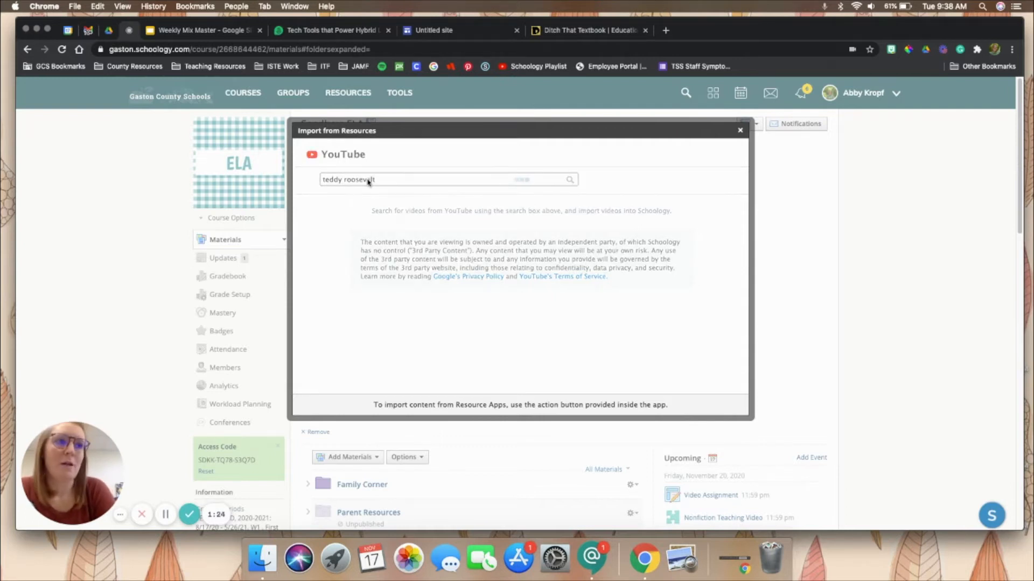
# Import the "28 Theodore Roosevelt Facts" video as an embed into the description and create the folder
pyautogui.scroll(-2, 356, 272)
pyautogui.scroll(-5, 356, 271)
pyautogui.scroll(2, 356, 272)
pyautogui.scroll(-1, 356, 272)
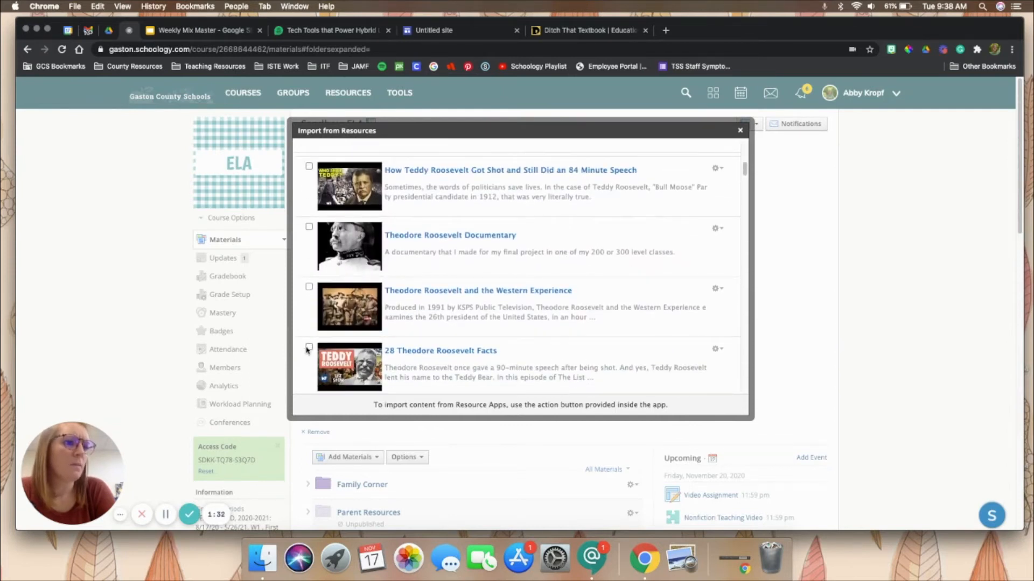
pyautogui.click(309, 347)
pyautogui.click(338, 154)
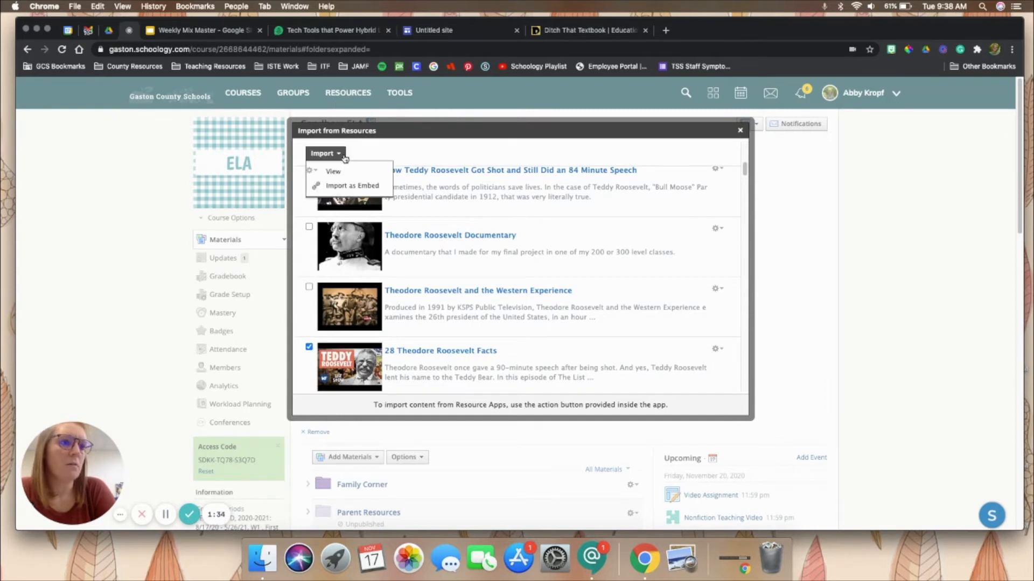
pyautogui.click(350, 186)
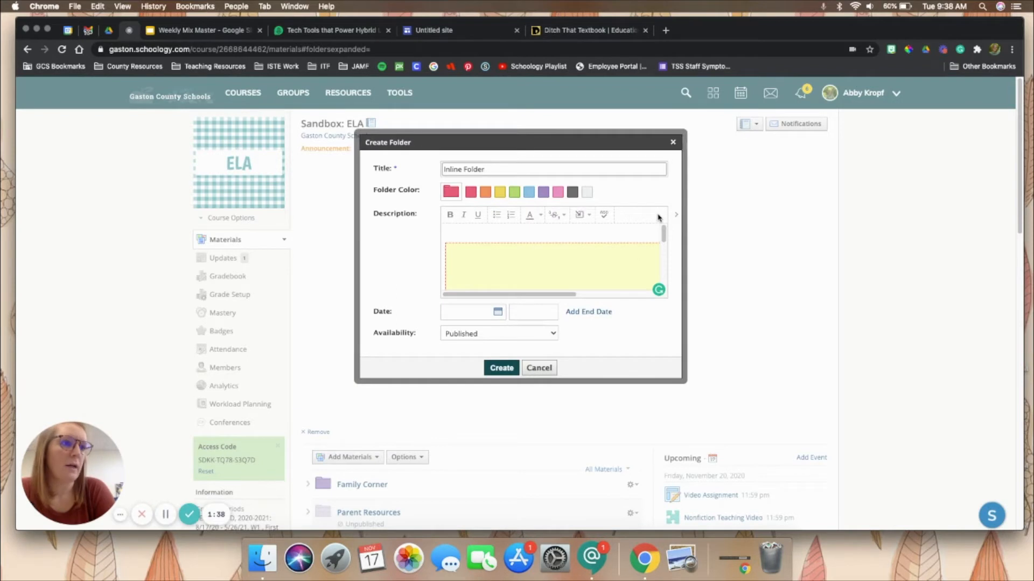
pyautogui.click(502, 369)
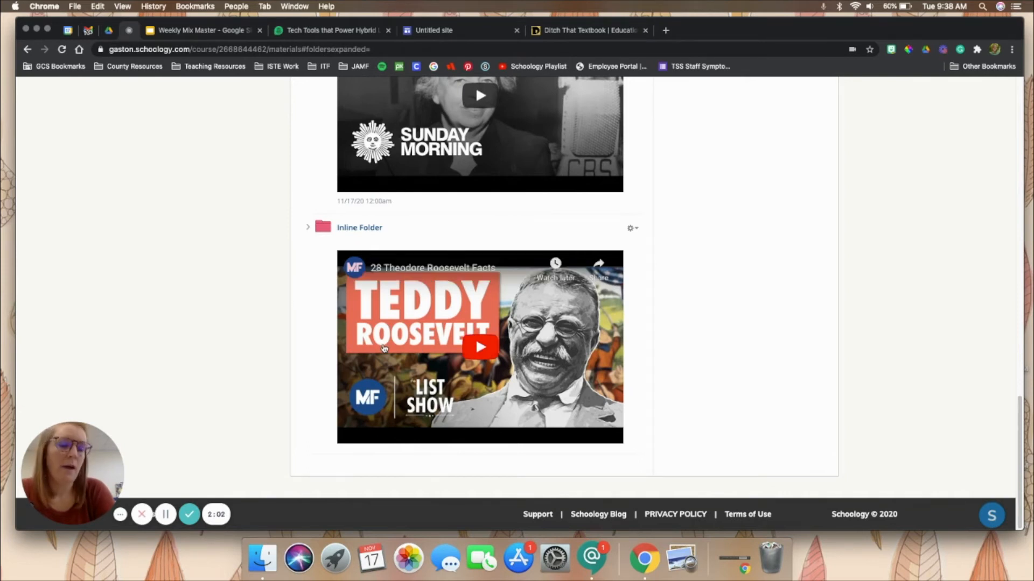
# Start a new page in the course materials and title it "Practicing Inline with a Page"
pyautogui.scroll(20, 329, 346)
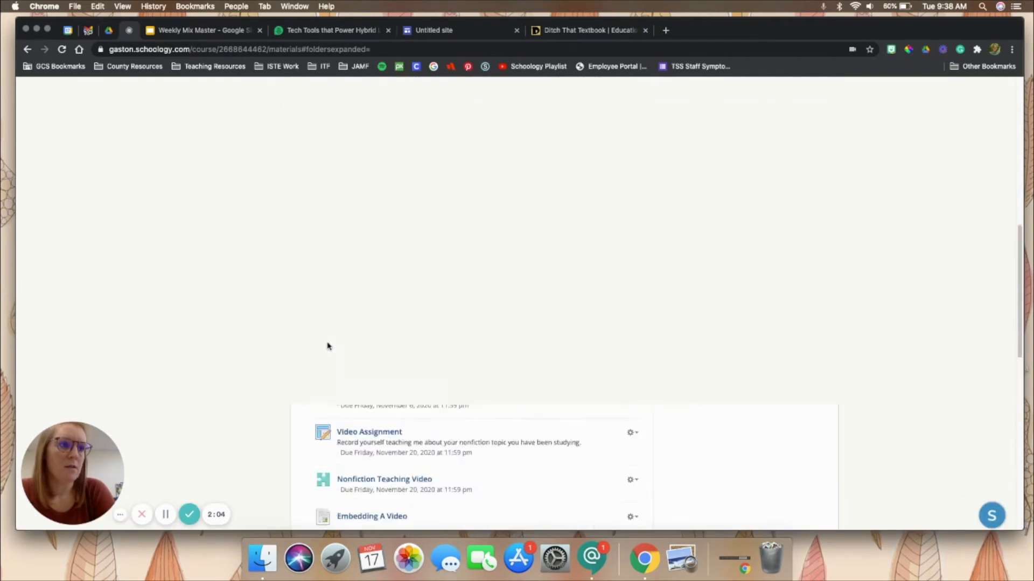
pyautogui.scroll(-3, 321, 374)
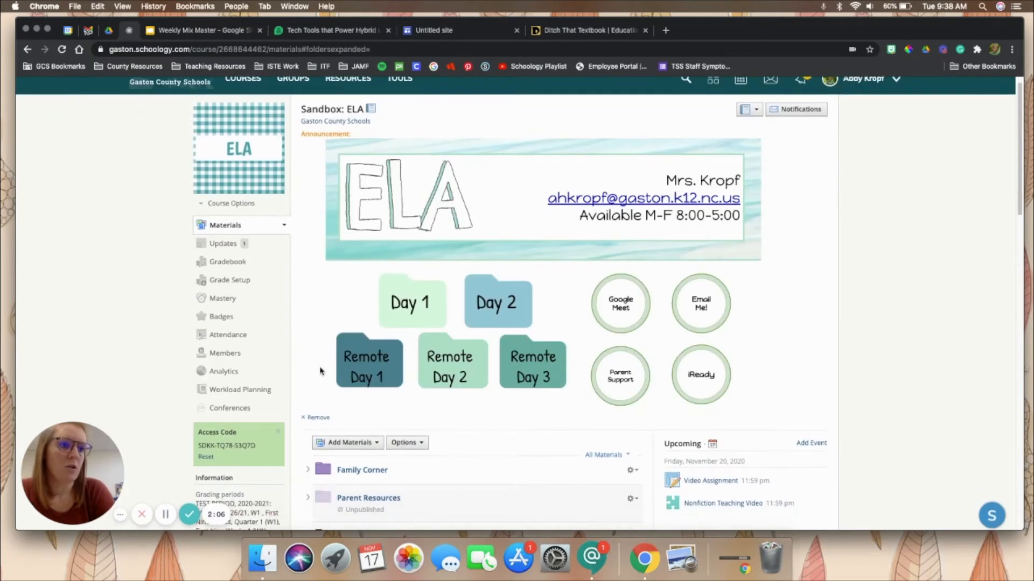
pyautogui.click(349, 401)
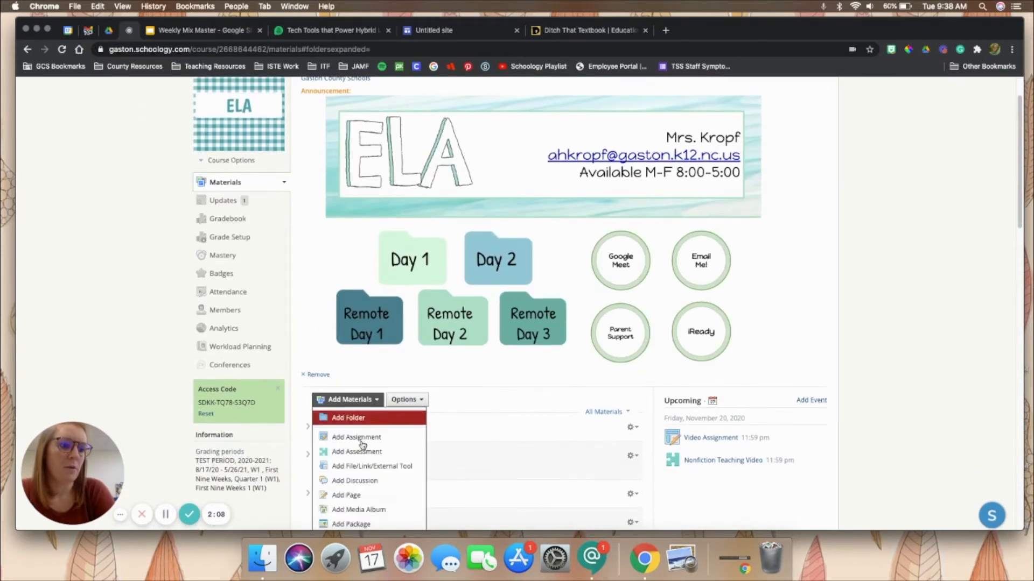
pyautogui.scroll(-1, 360, 454)
pyautogui.scroll(-2, 360, 454)
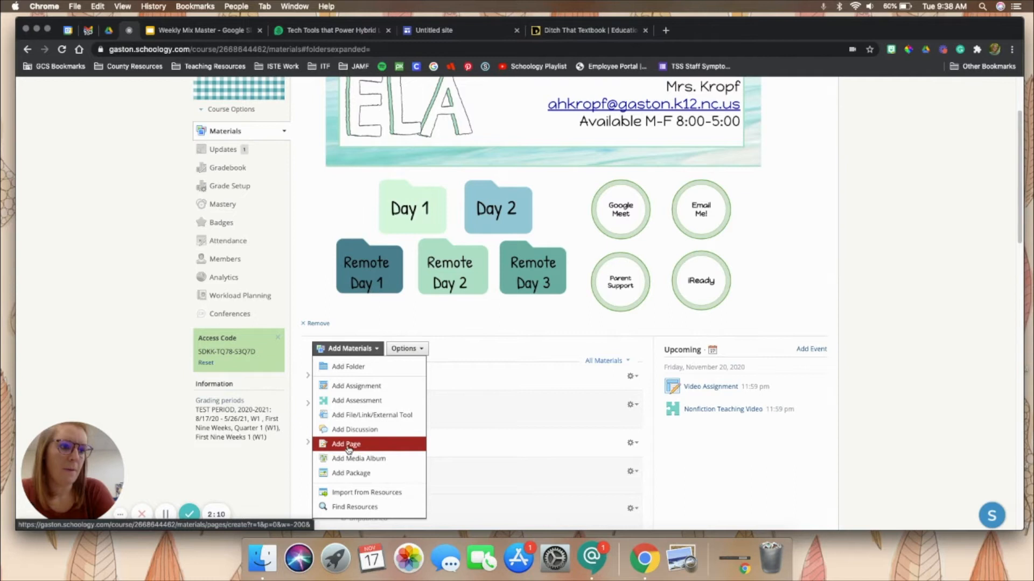
pyautogui.click(347, 445)
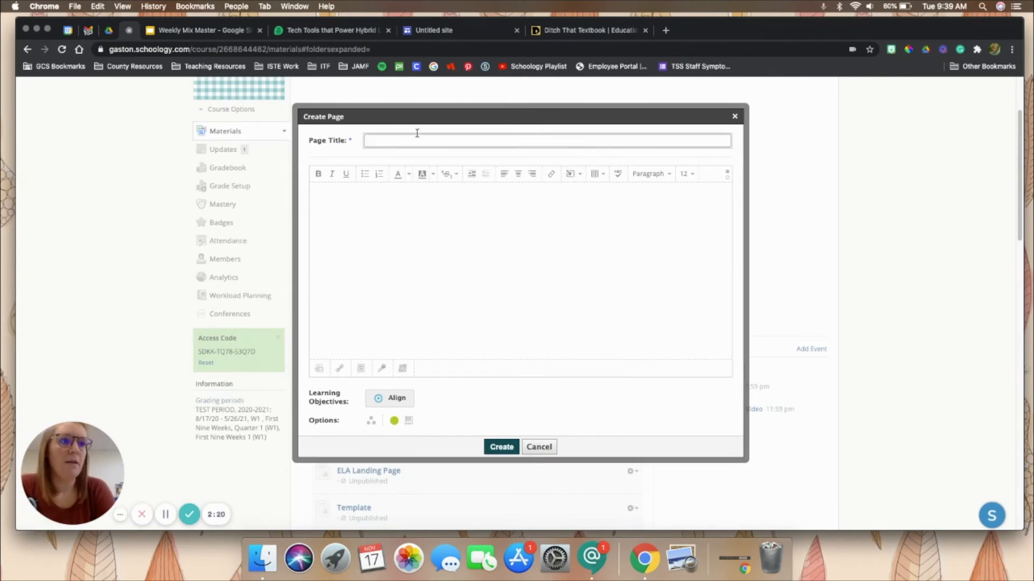
pyautogui.write('Practiccing')
pyautogui.press('BackSpace')
pyautogui.press('BackSpace')
pyautogui.press('BackSpace')
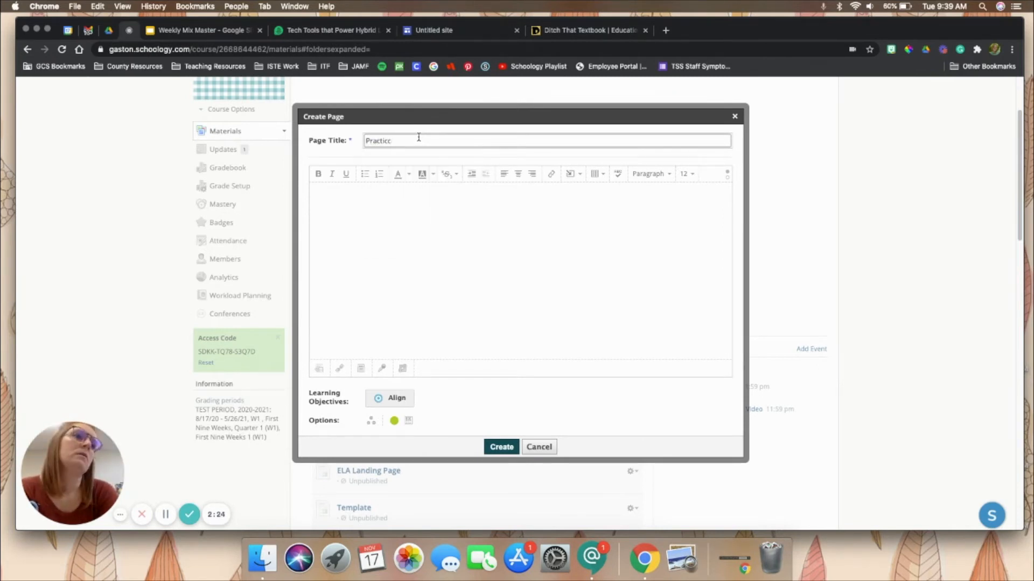
pyautogui.press('BackSpace')
pyautogui.write('ing Inline')
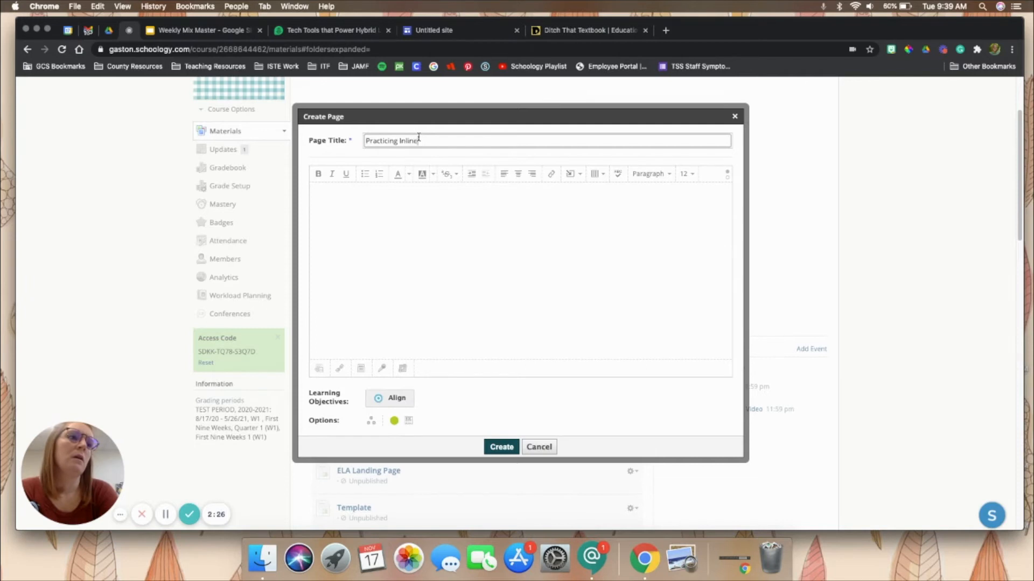
pyautogui.write(' with a Page')
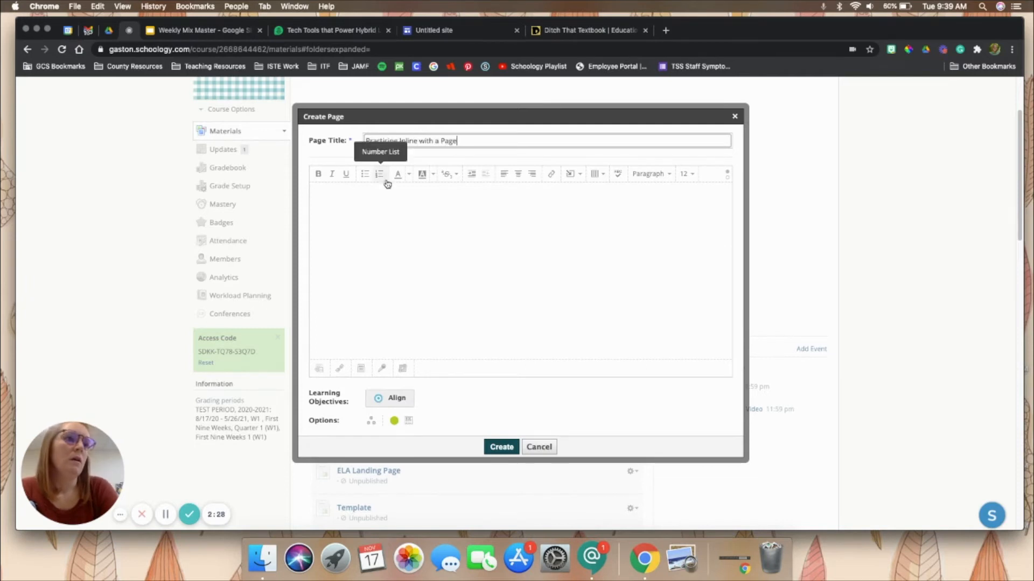
# Search Google Drive for "playlist" as content to insert into the page body
pyautogui.click(443, 195)
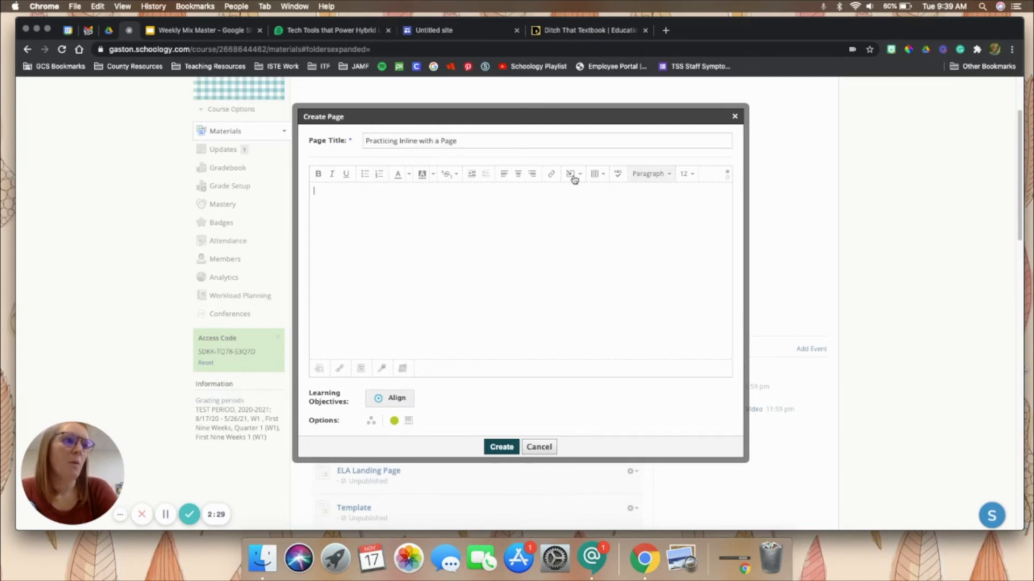
pyautogui.click(574, 178)
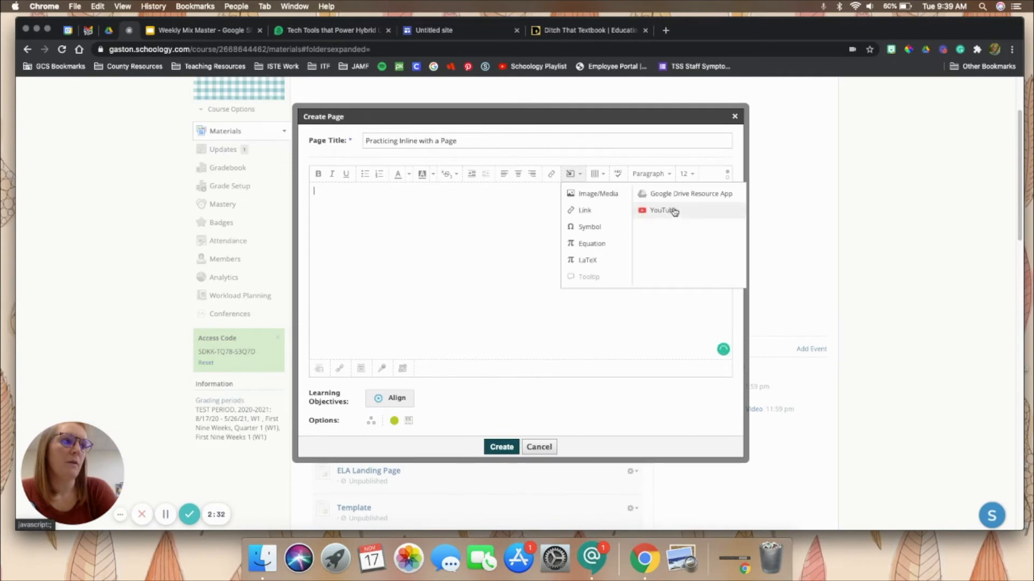
pyautogui.click(689, 195)
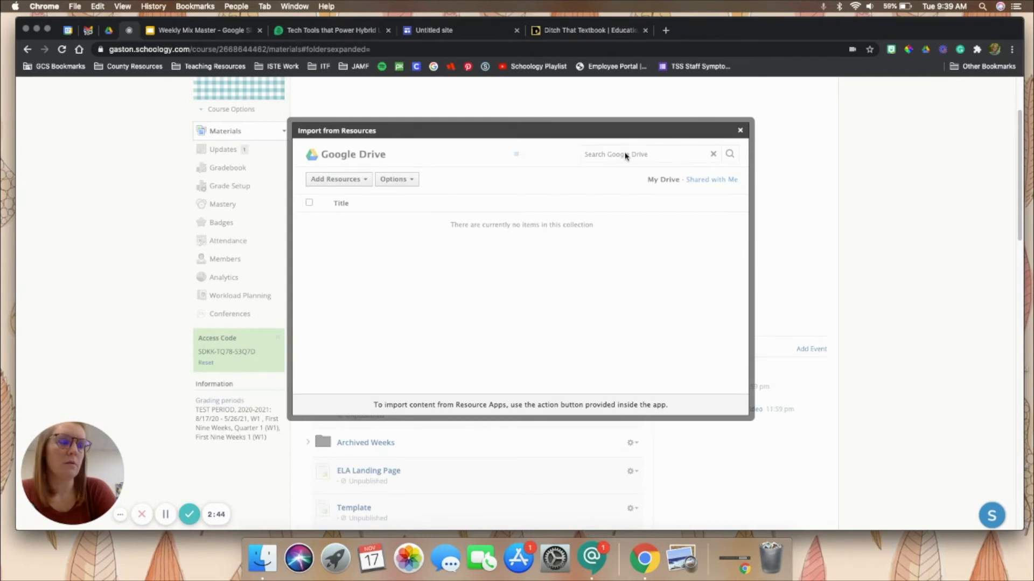
pyautogui.click(605, 156)
pyautogui.write('playlist')
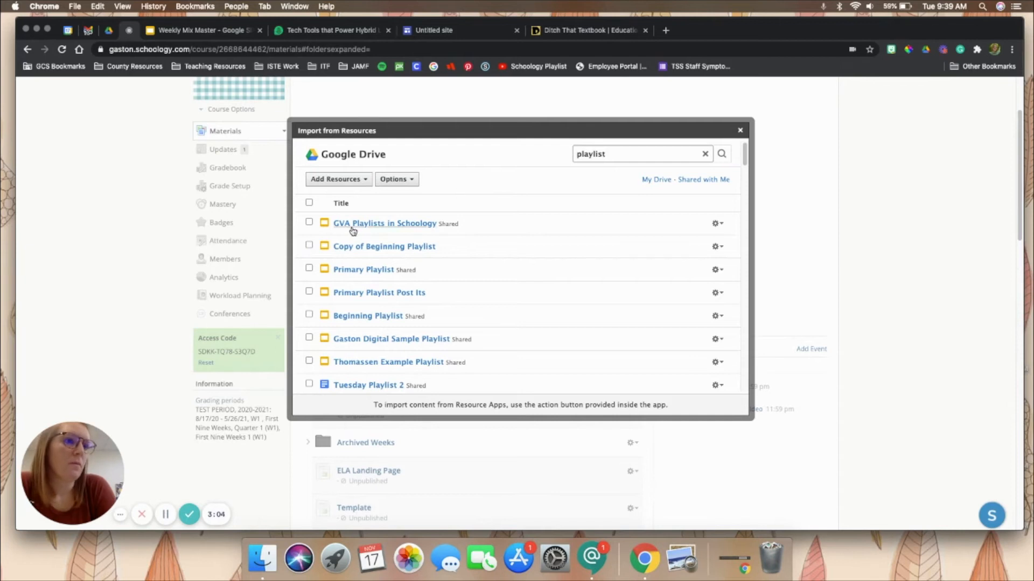
# Embed the shared teacher's Example Playlist presentation from the Google Drive results in the page body
pyautogui.scroll(-3, 320, 296)
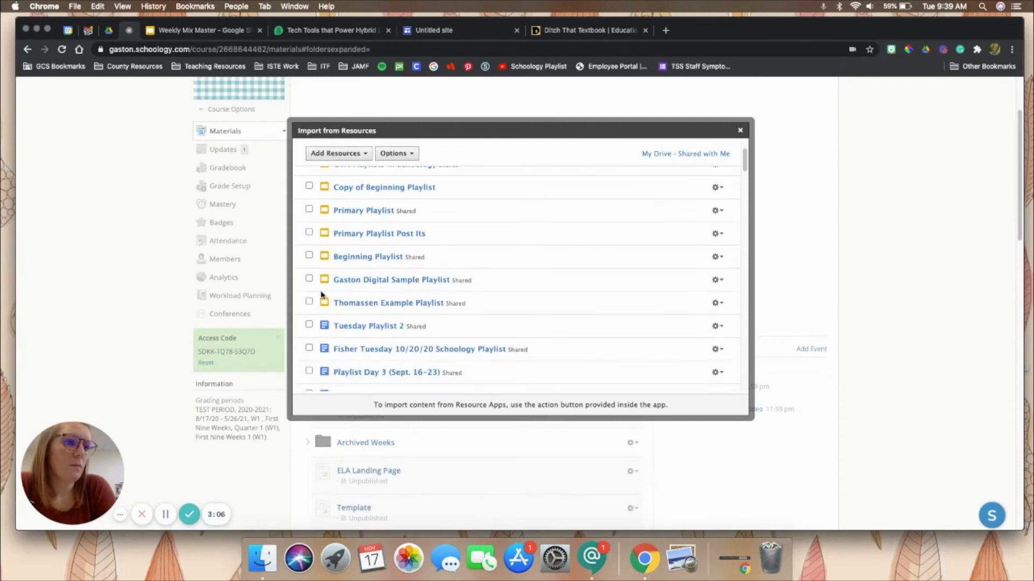
pyautogui.click(309, 302)
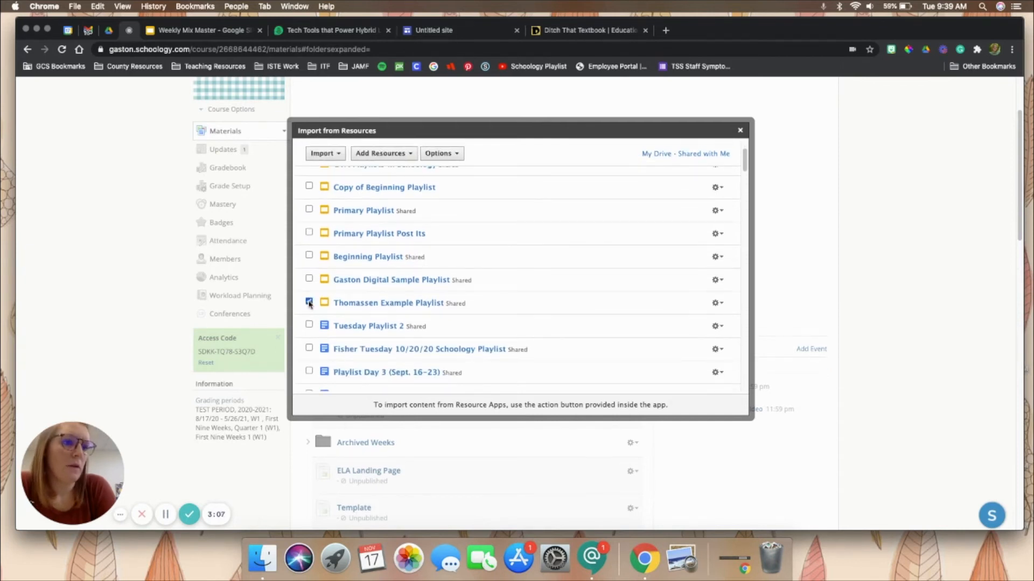
pyautogui.click(340, 156)
pyautogui.click(355, 199)
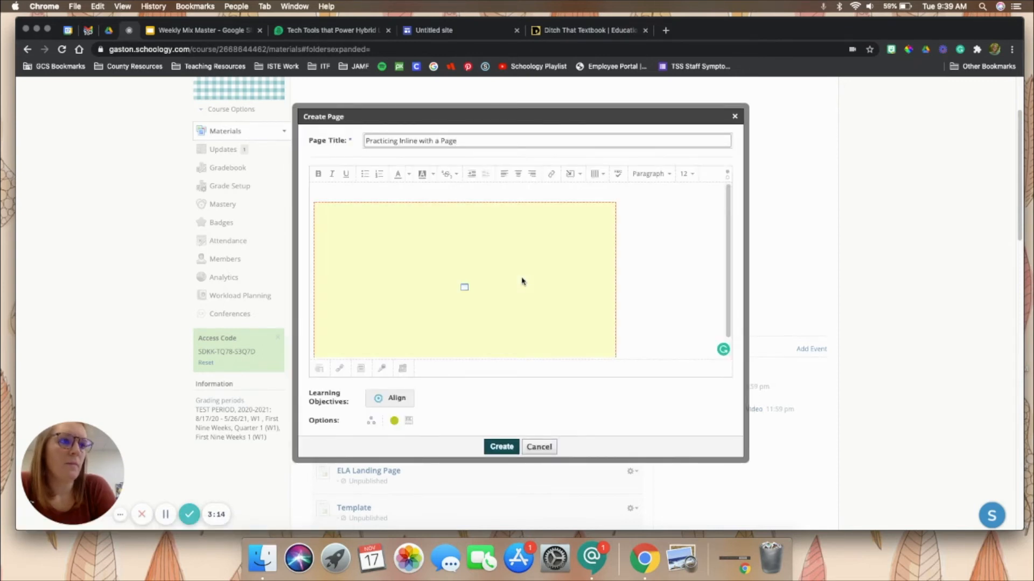
# Set the embedded presentation's width to 900 with proportions constrained
pyautogui.click(527, 238)
pyautogui.click(324, 217)
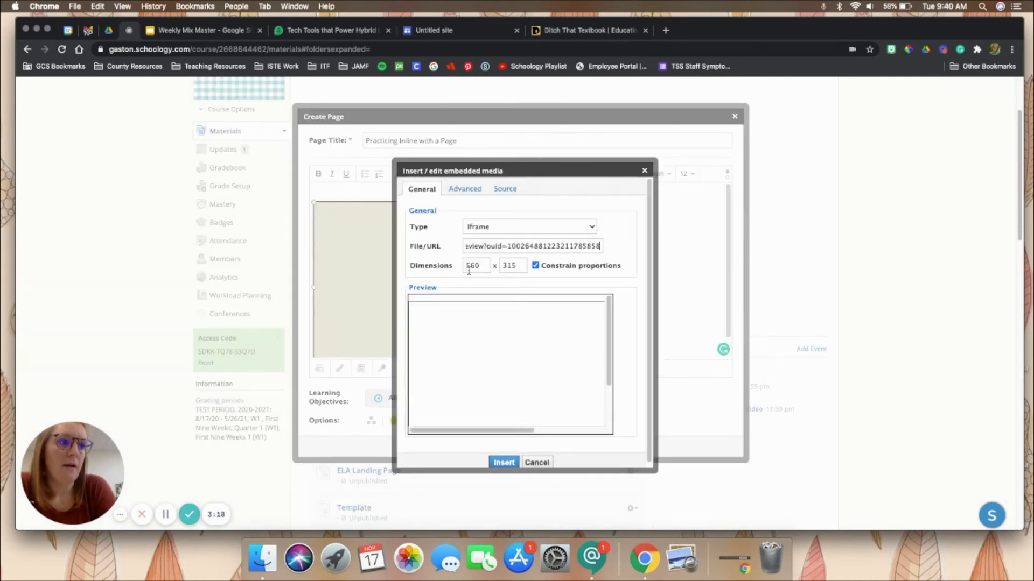
pyautogui.doubleClick(470, 267)
pyautogui.write('900')
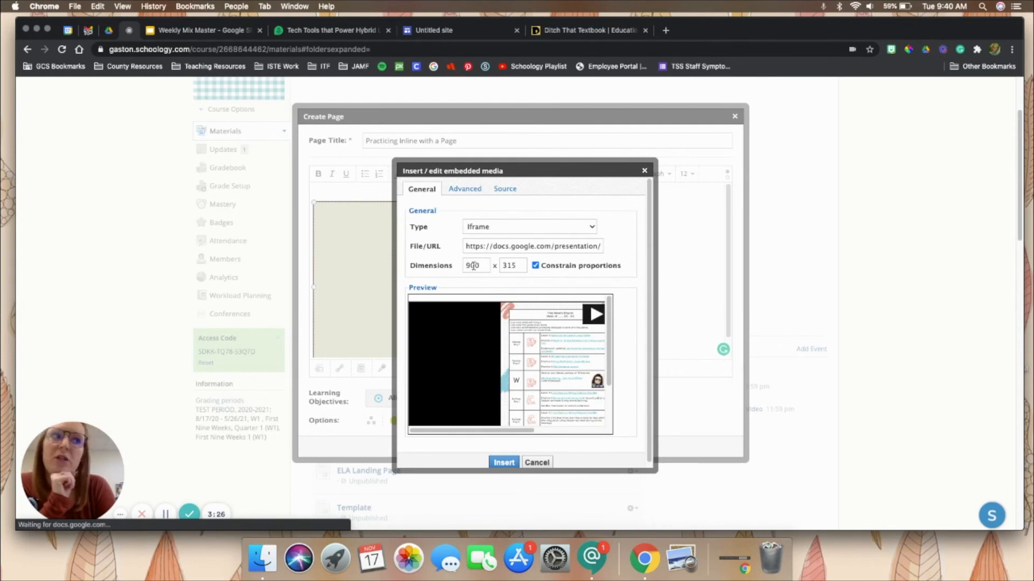
pyautogui.click(504, 463)
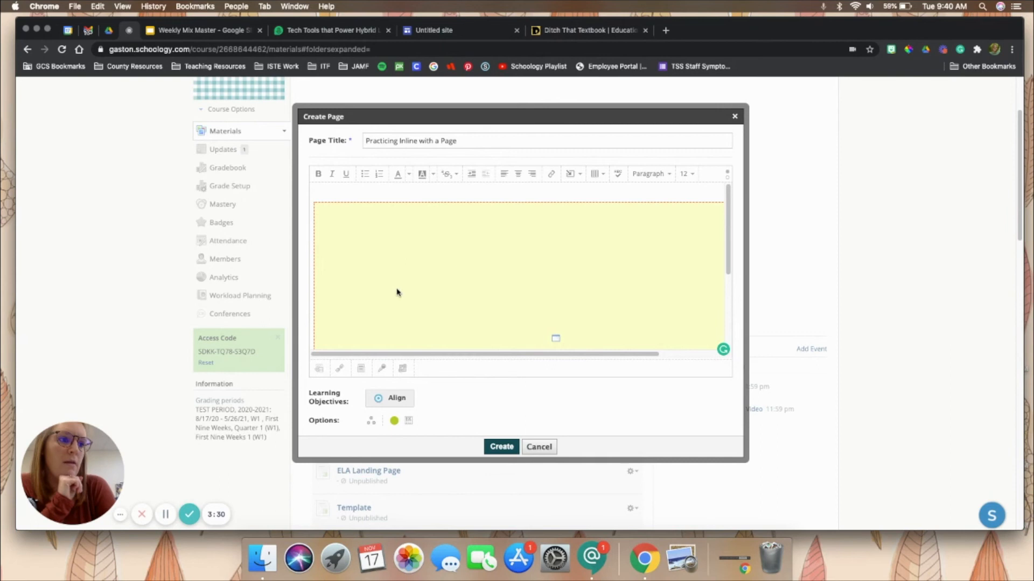
# Enable Display Inline for the page, create it, and check the embedded presentation in the course materials list
pyautogui.click(409, 422)
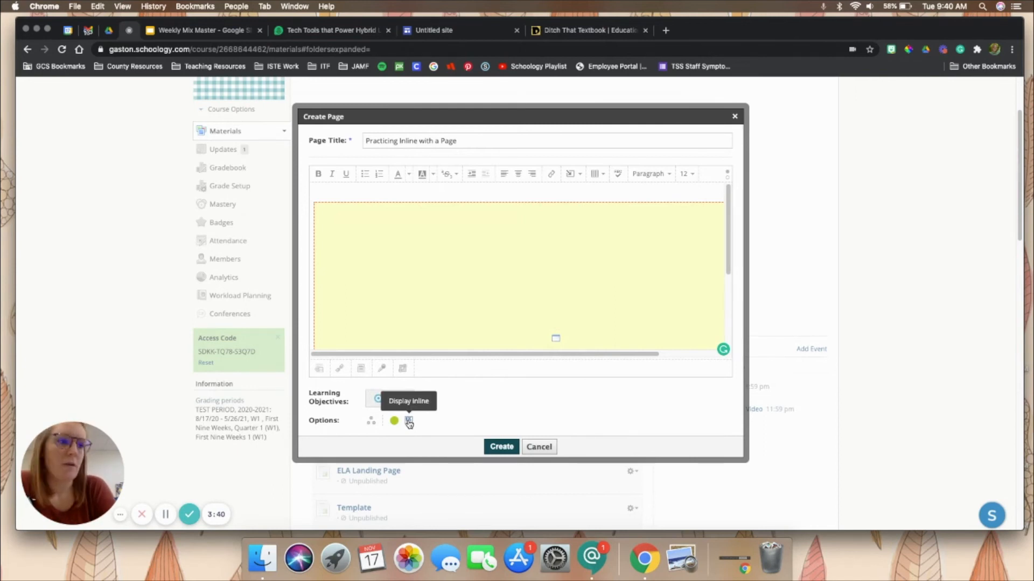
pyautogui.click(501, 447)
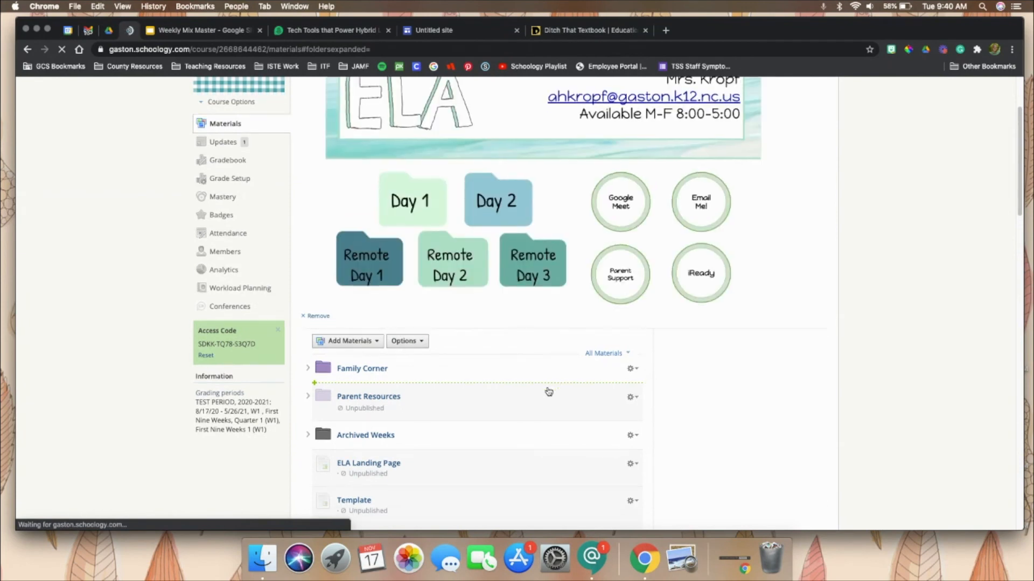
pyautogui.scroll(-10, 548, 391)
pyautogui.scroll(-10, 548, 391)
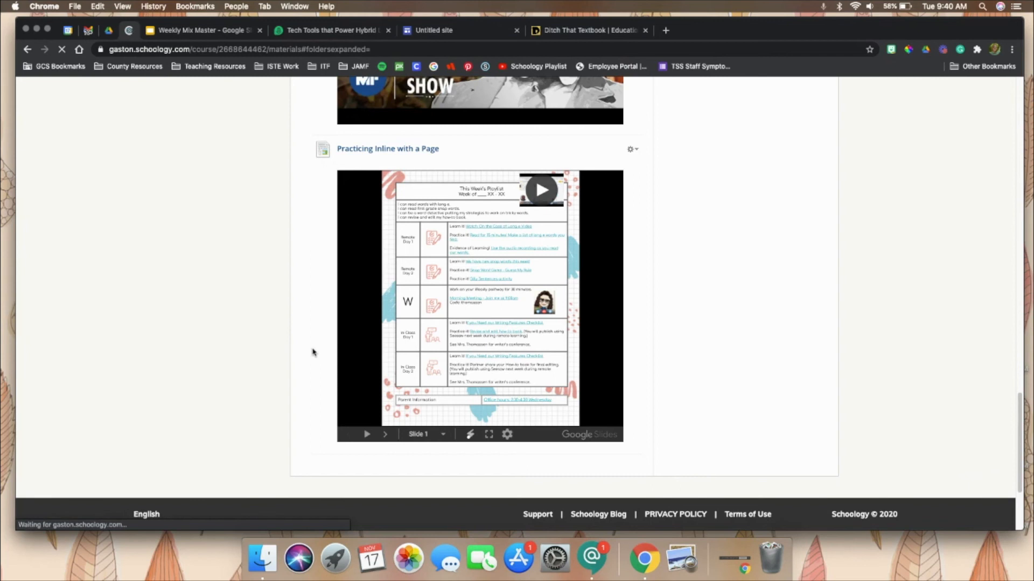
pyautogui.scroll(1, 313, 352)
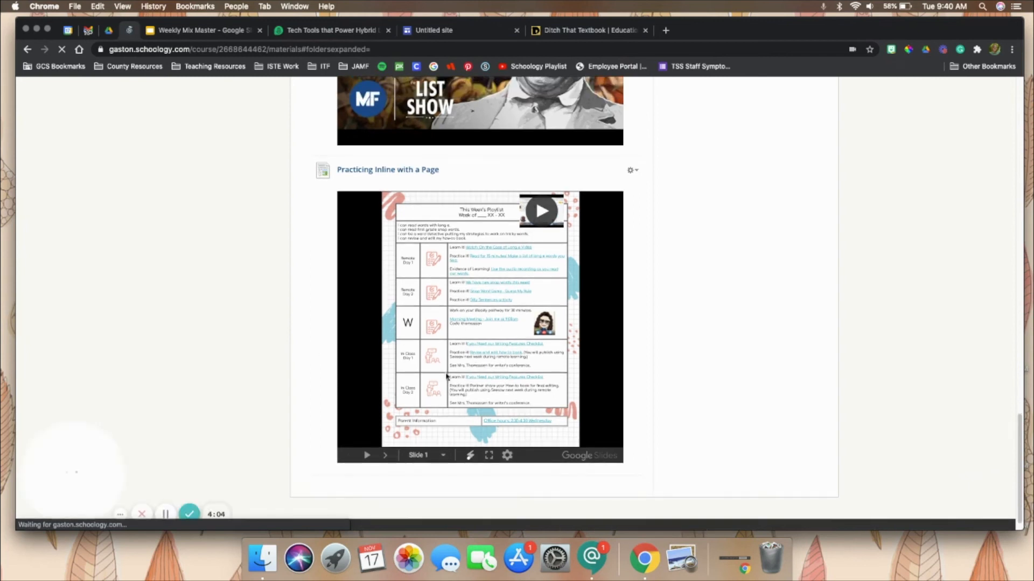